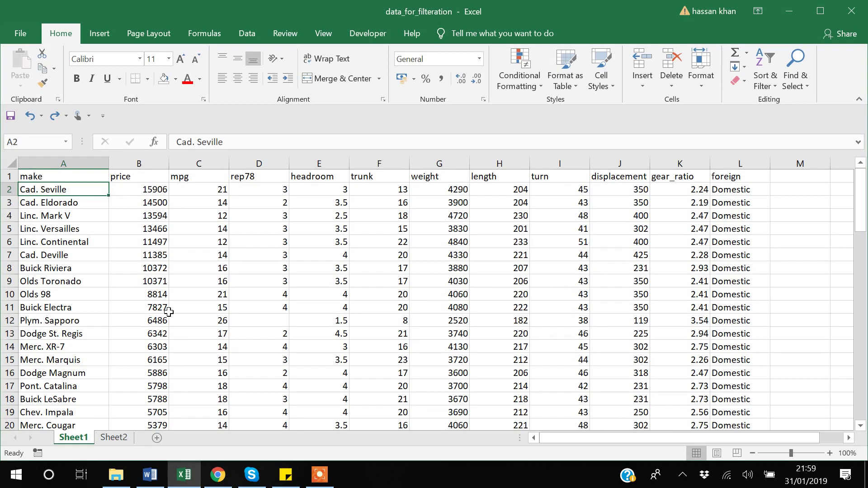
Look through the car records on Sheet1, down to the foreign cars and back up to the header row.
scroll(246, 274, "down", 20)
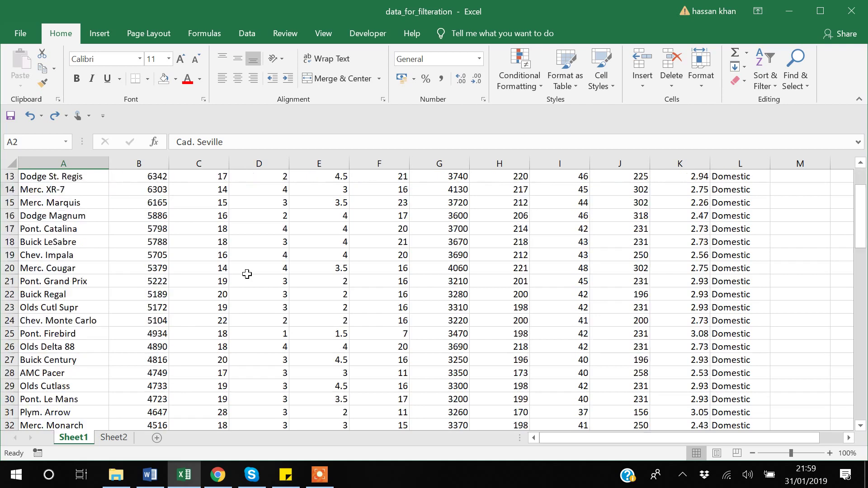
scroll(247, 274, "up", 8)
scroll(247, 274, "up", 6)
scroll(247, 274, "down", 4)
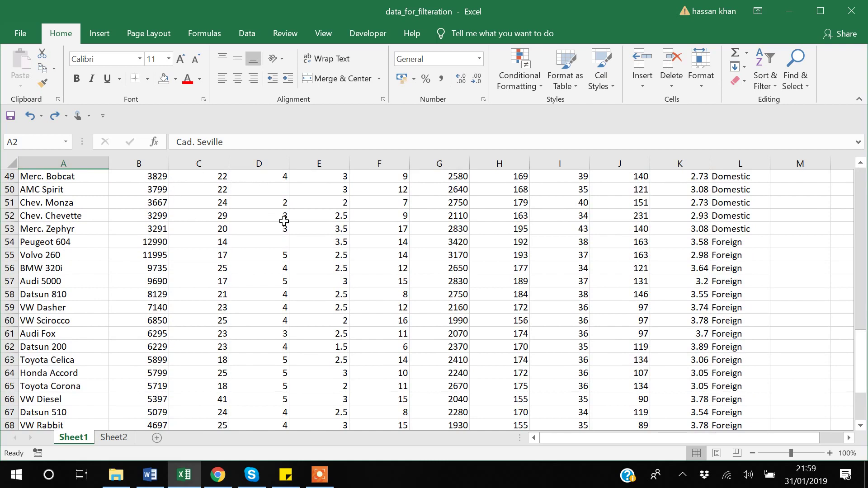
scroll(284, 221, "up", 16)
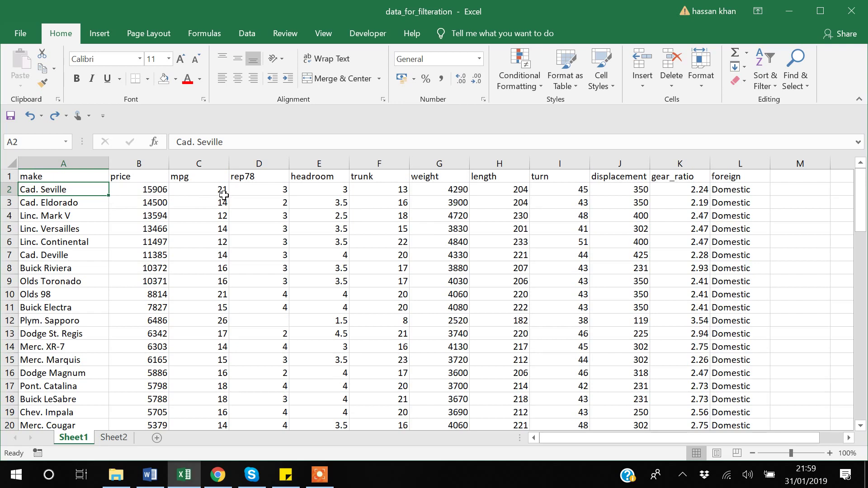
Freeze the top row of Sheet1 so the column headers stay visible.
left_click(206, 178)
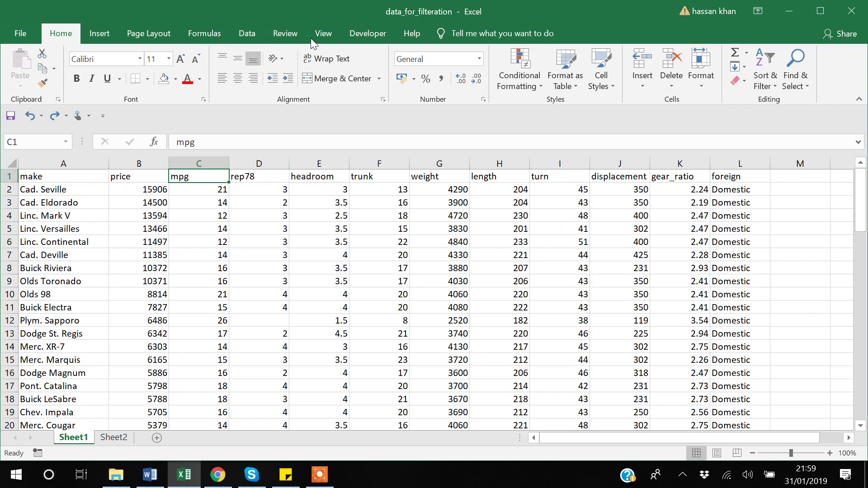
left_click(322, 37)
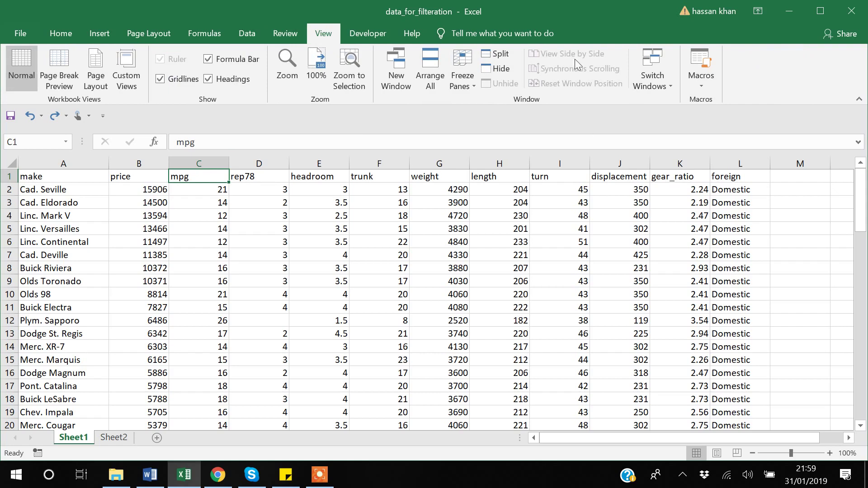
left_click(475, 86)
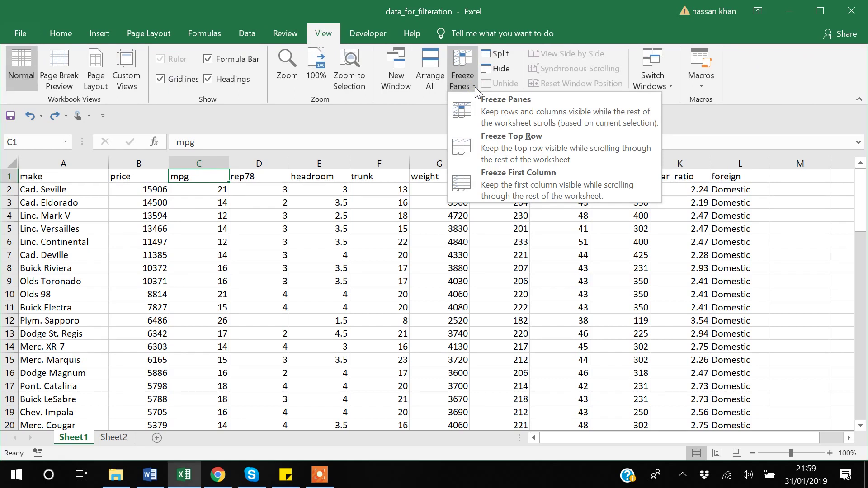
left_click(497, 138)
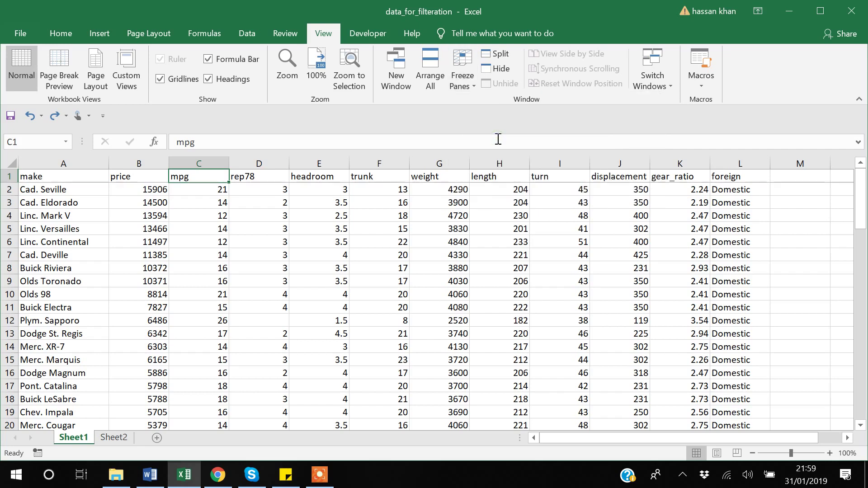
Dismiss the meeting reminder and check the frozen header row against the records further down the sheet.
left_click(236, 228)
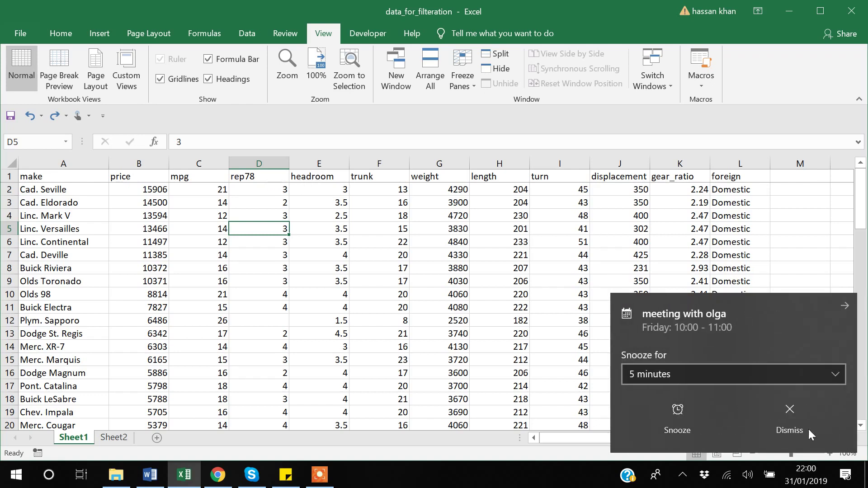
left_click(796, 408)
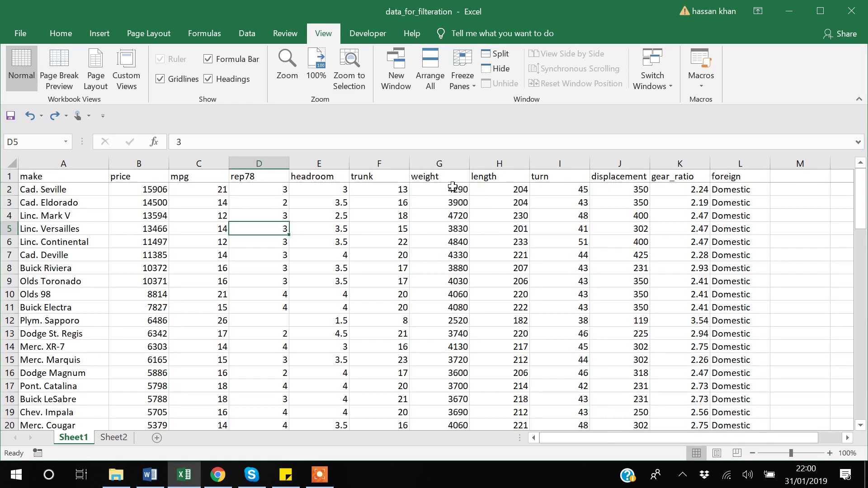
scroll(452, 185, "down", 10)
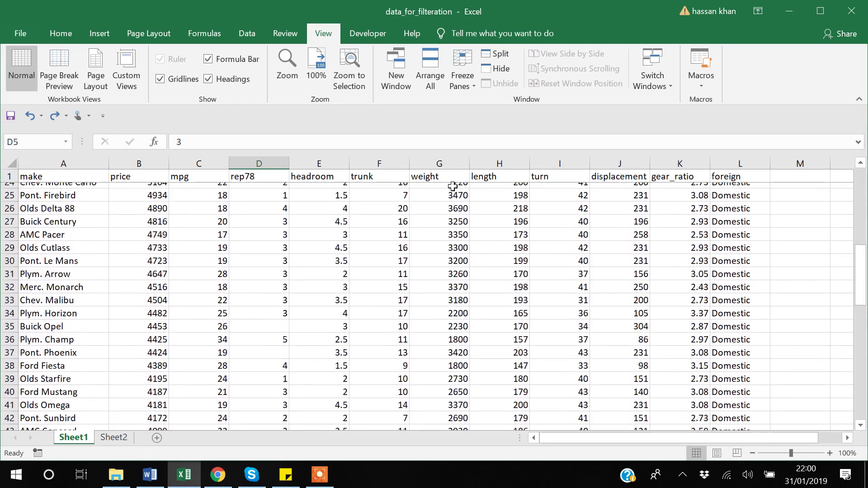
scroll(452, 186, "down", 6)
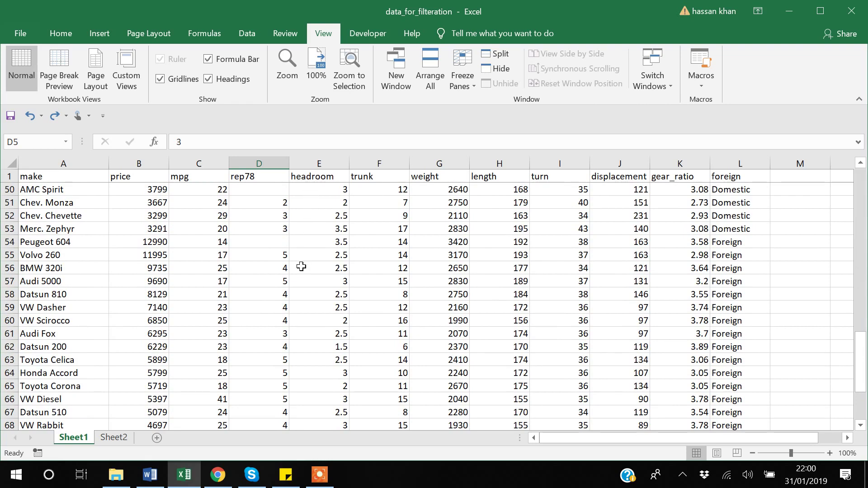
scroll(301, 267, "up", 16)
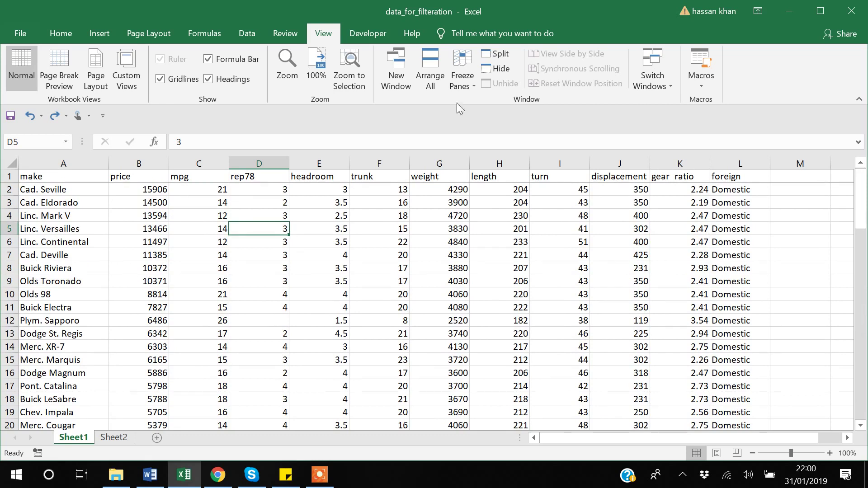
Freeze the first column of Sheet1, replacing the frozen top row.
left_click(463, 86)
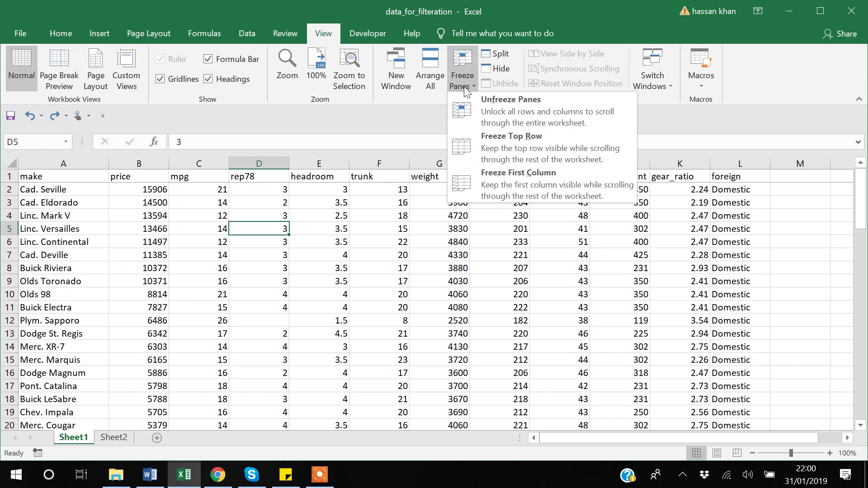
left_click(505, 185)
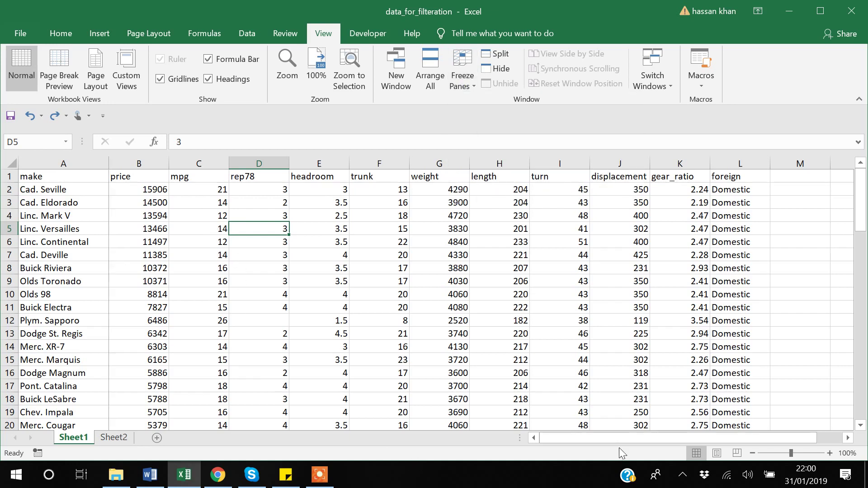
Check the frozen make column by moving along row 15 into the empty columns and back to column A.
left_click(629, 360)
key("Right")
key("Right")
key("Right")
key("Right")
key("Right")
key("Right")
key("Right")
key("Right")
key("Right")
key("Right")
key("Right")
key("Right")
key("Right")
key("Right")
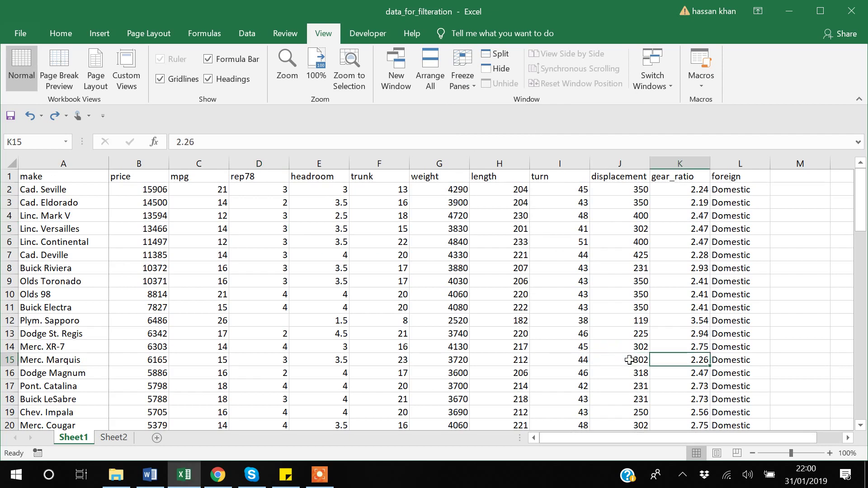
key("Right")
key("Right")
key("Right")
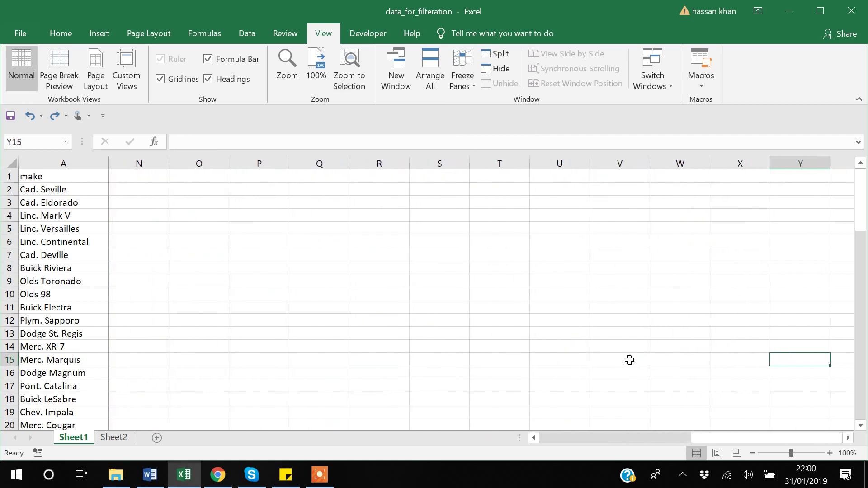
key("Left")
key("Left")
key("Left")
key("Left")
key("Left")
key("Left")
key("Left")
key("Left")
key("Left")
key("Left")
key("Left")
key("Left")
key("Left")
key("Left")
key("Left")
key("Left")
key("Left")
key("Left")
key("Left")
key("Left")
key("Left")
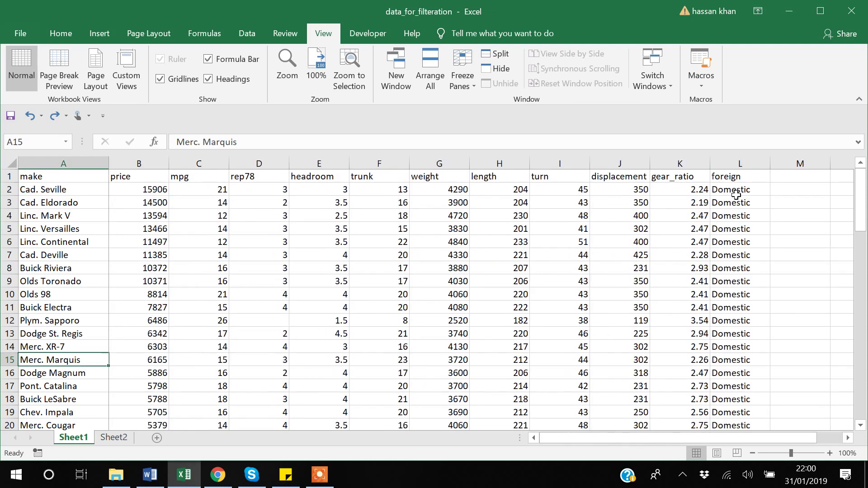
Unfreeze all panes on Sheet1.
left_click(272, 247)
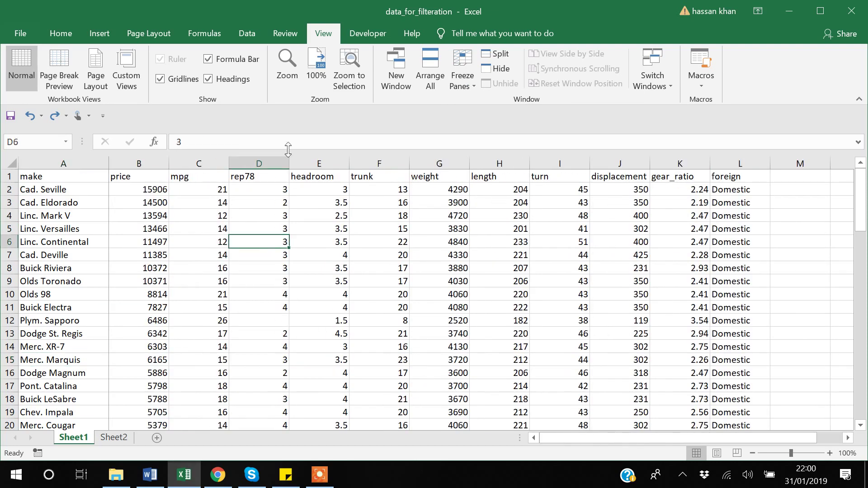
left_click(474, 90)
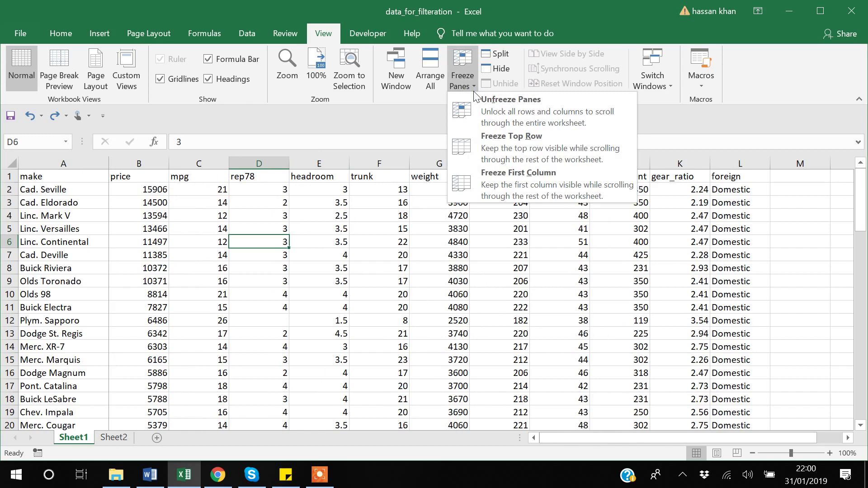
left_click(505, 116)
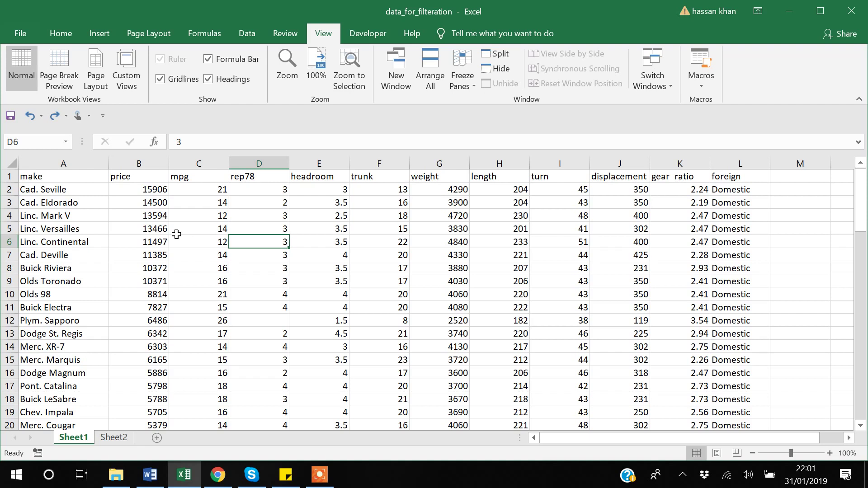
Freeze the panes at cell D2 so that row 1 and columns A to C stay visible.
left_click(257, 189)
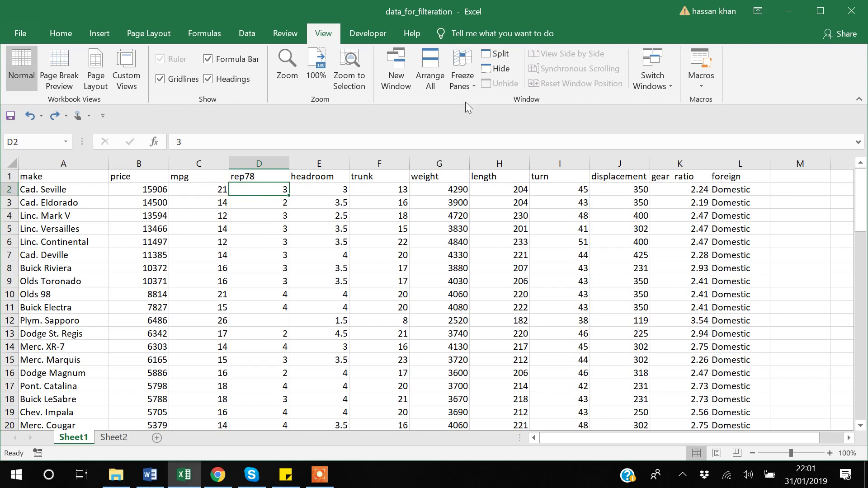
left_click(466, 83)
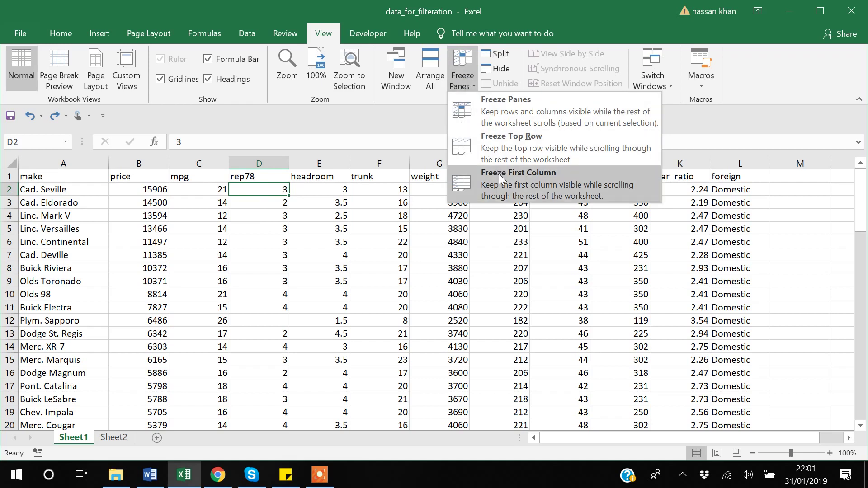
left_click(519, 106)
Check the frozen columns A to C by moving along row 8 past the last data column and back.
left_click(285, 269)
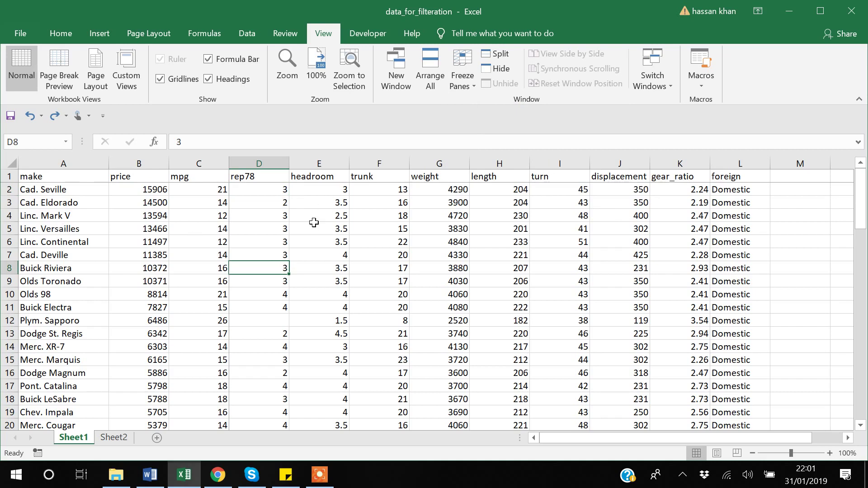
key("Right")
key("Right")
key("Right")
key("Right")
key("Right")
key("Right")
key("Right")
key("Right")
key("Right")
key("Right")
key("Right")
key("Right")
key("Right")
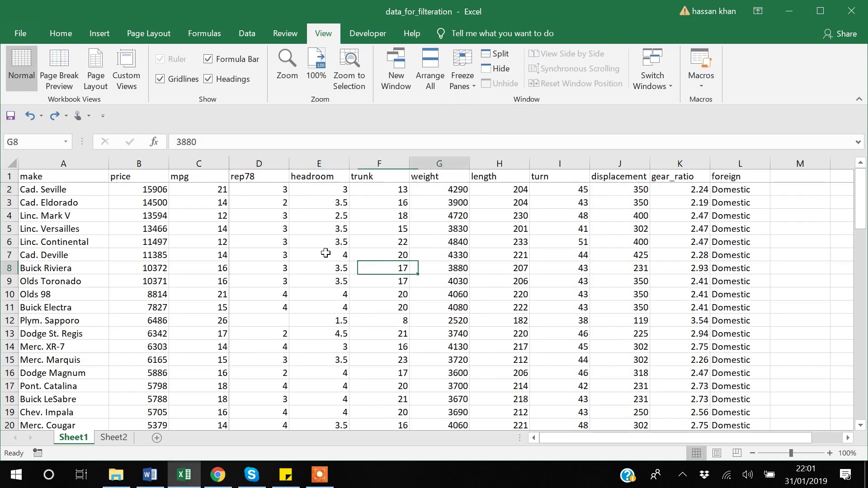
key("Right")
key("Right")
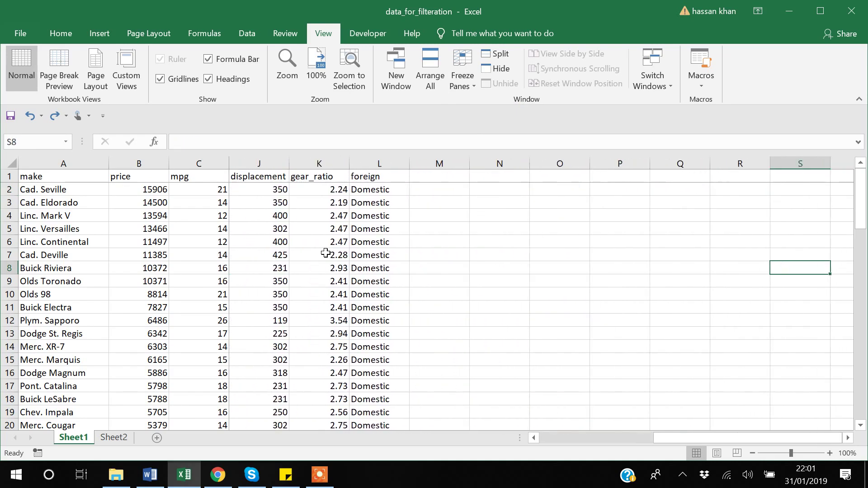
key("Left")
key("Left")
key("Left")
key("Left")
key("Left")
key("Left")
key("Left")
key("Left")
key("Left")
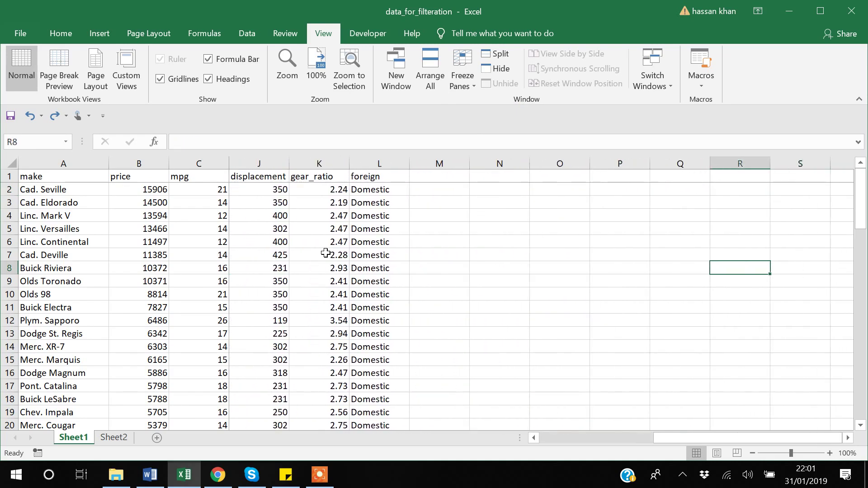
key("Left")
key("Left")
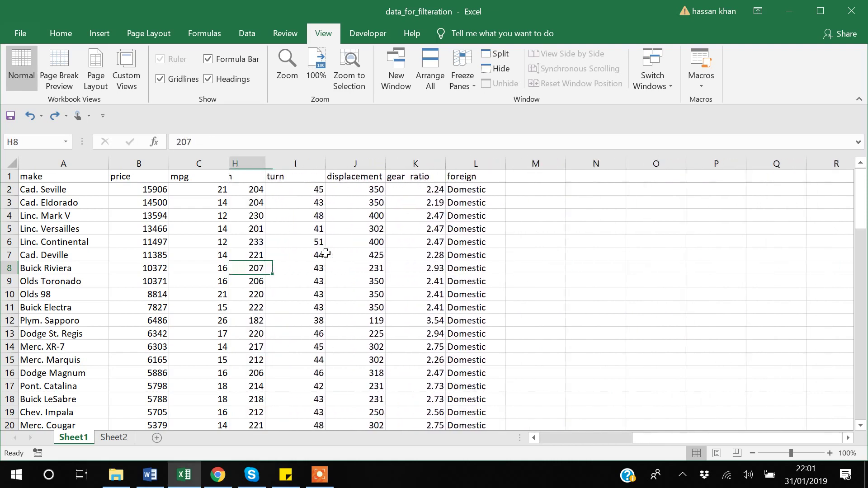
key("Left")
key("Left")
key("Left")
key("Left")
key("Left")
key("Left")
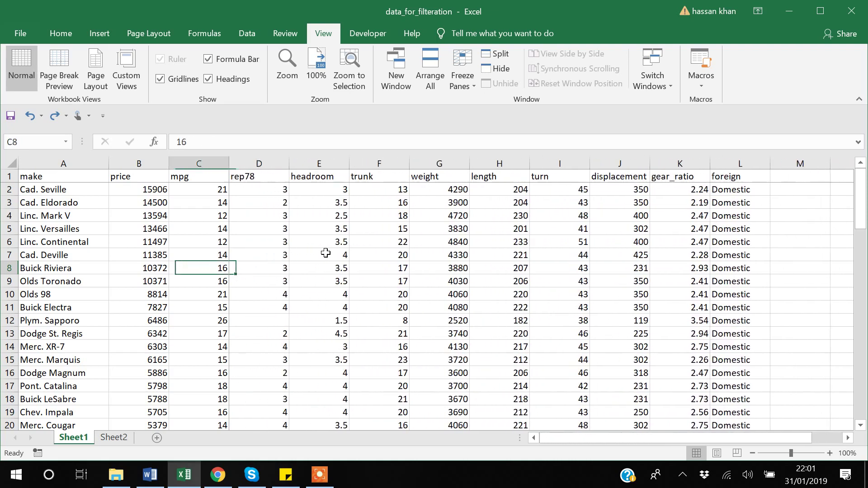
Check the frozen header row by moving down the headroom column to around row 36 and back up.
key("Right")
key("Right")
key("Right")
key("Down")
key("Down")
key("Down")
key("Down")
key("Down")
key("Down")
key("Down")
key("Down")
key("Down")
key("Down")
key("Down")
key("Down")
key("Down")
key("Down")
key("Down")
key("Down")
key("Down")
key("Down")
key("Down")
key("Down")
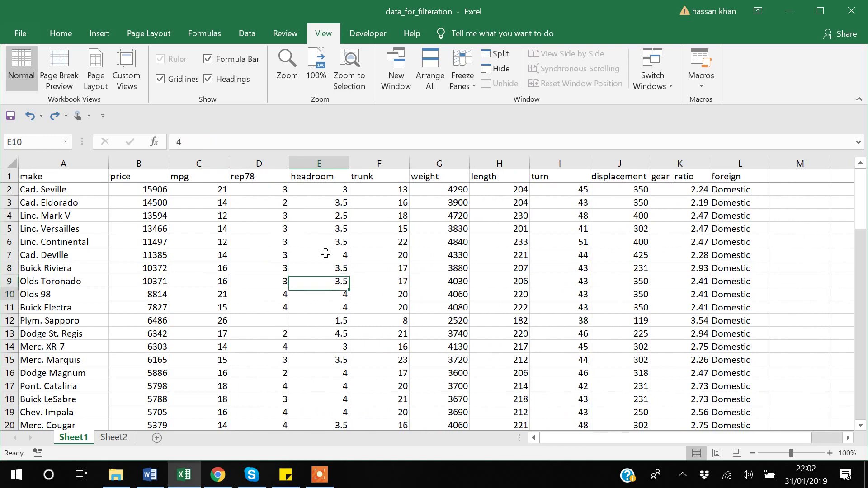
key("Down")
key("Down")
key("Down")
key("Down")
key("Down")
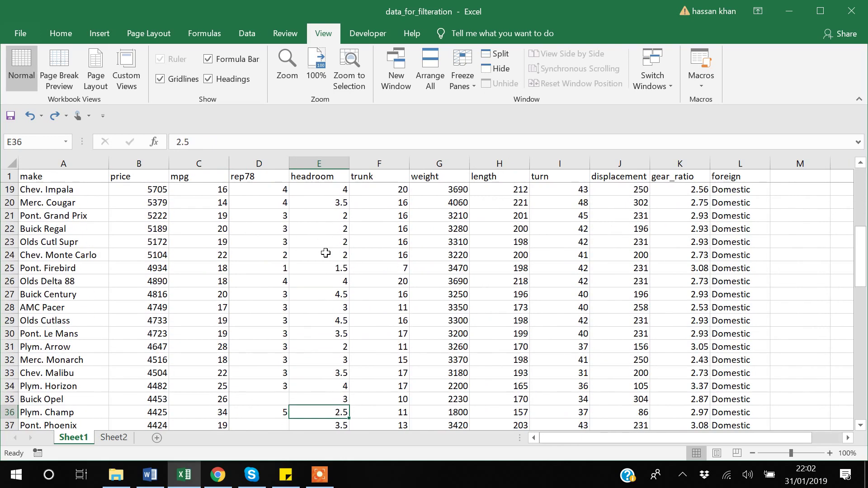
key("Up")
key("Up")
key("Up")
key("Up")
key("Up")
key("Up")
key("Up")
key("Up")
key("Up")
key("Up")
key("Up")
key("Up")
key("Up")
key("Up")
key("Up")
key("Up")
key("Up")
key("Up")
key("Up")
key("Up")
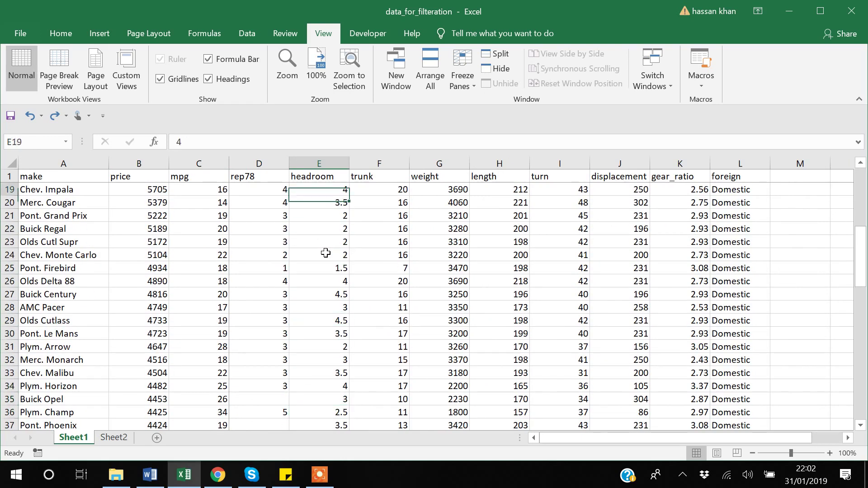
key("Up")
key("Up")
key("Up")
key("Up")
key("Up")
key("Up")
key("Up")
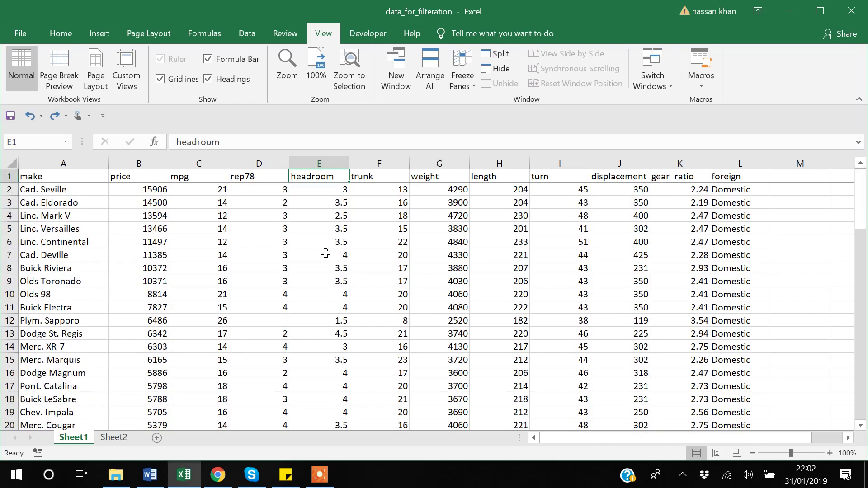
key("Down")
key("Down")
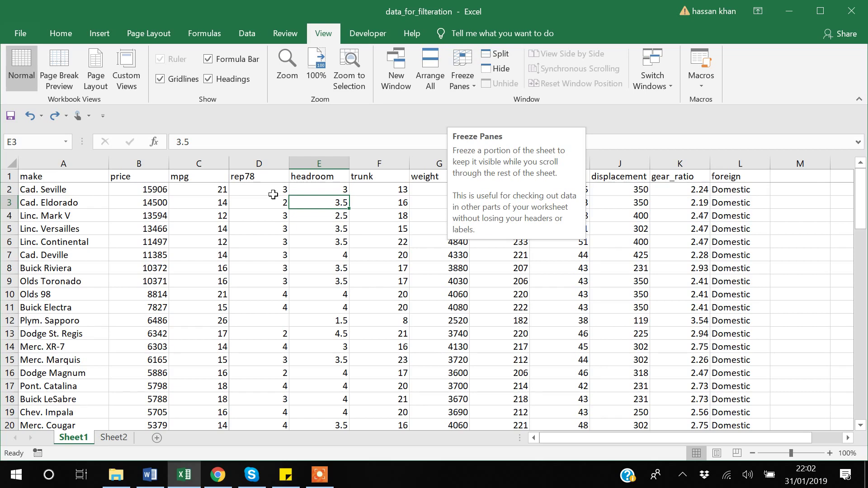
Unfreeze all panes on Sheet1.
left_click(200, 177)
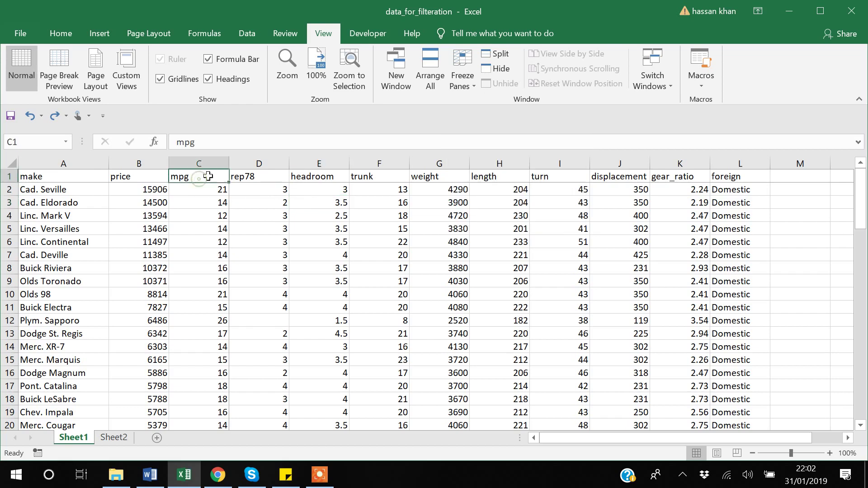
left_click(470, 86)
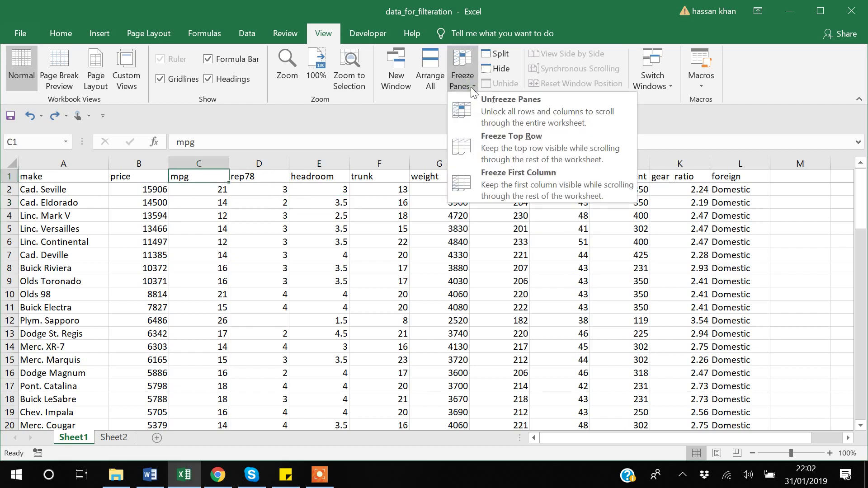
left_click(511, 108)
left_click(285, 230)
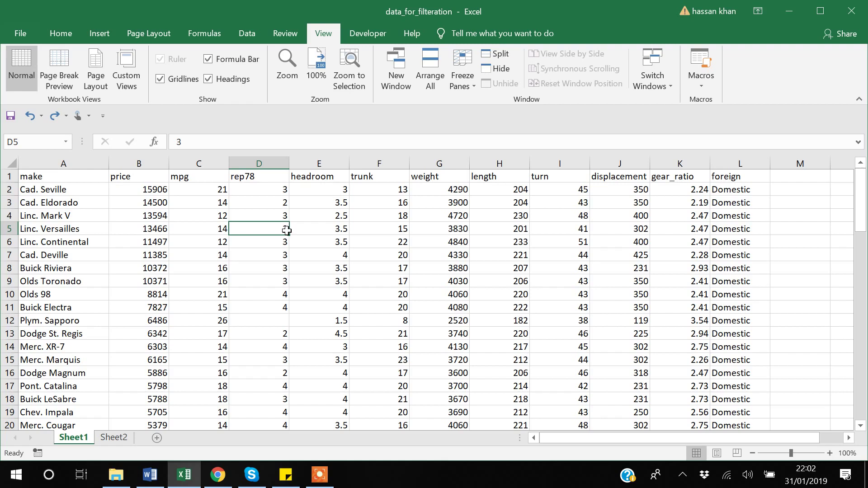
Highlight prices in B2:B75 greater than 6000 using conditional formatting with Light Red Fill with Dark Red Text.
left_click(130, 194)
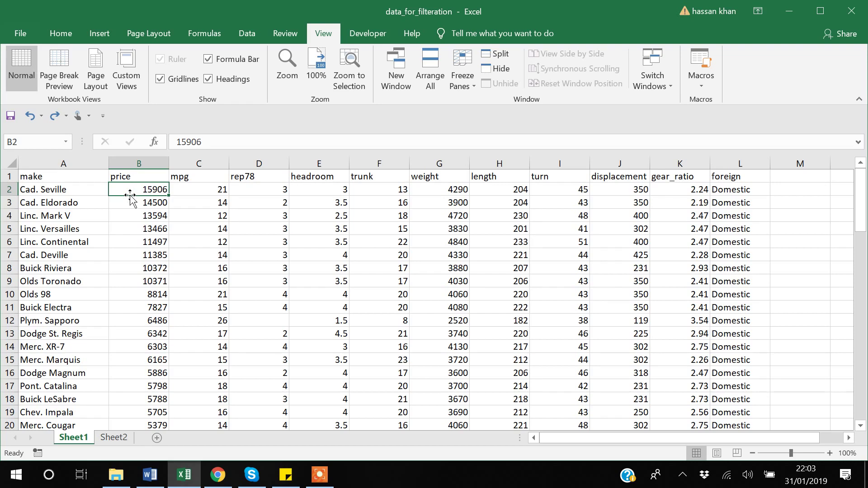
key("ctrl+shift+Down")
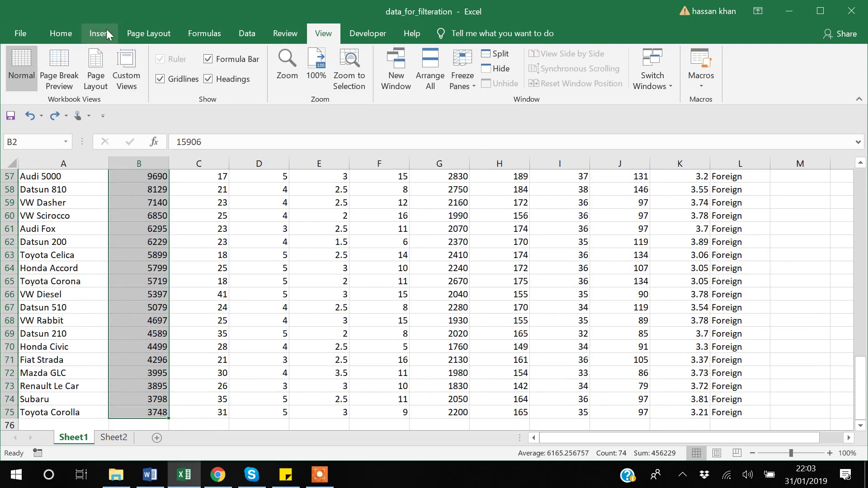
left_click(68, 36)
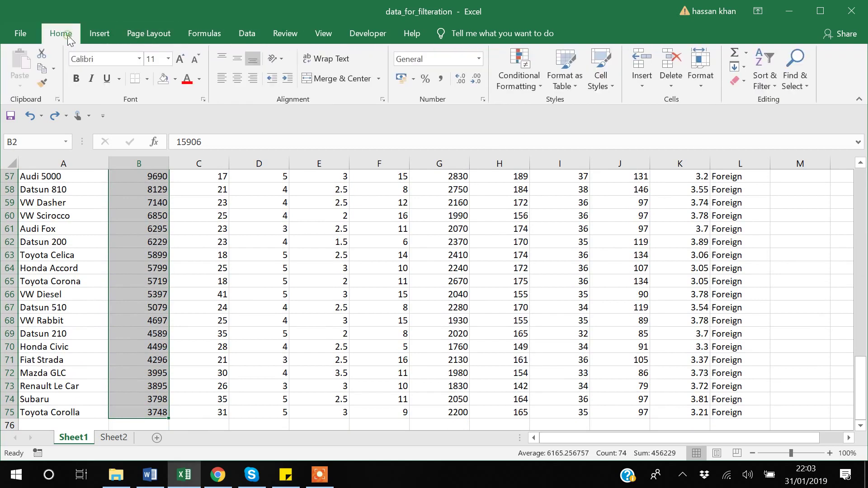
left_click(539, 83)
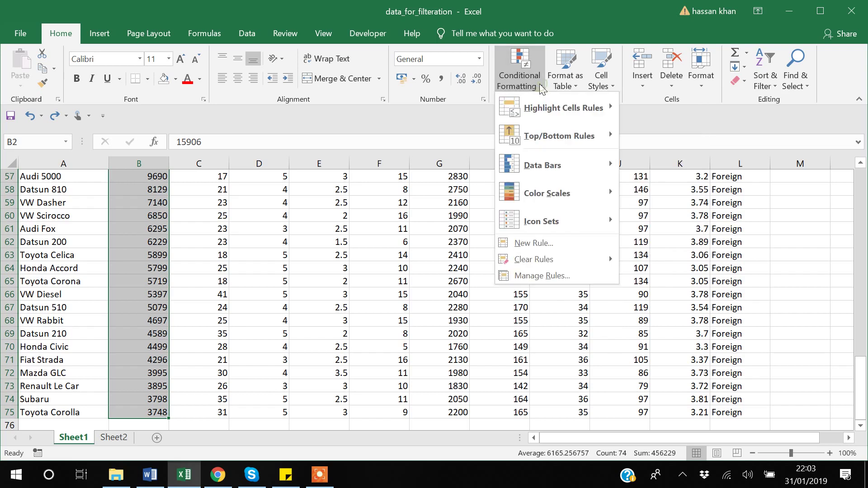
mouse_move(552, 110)
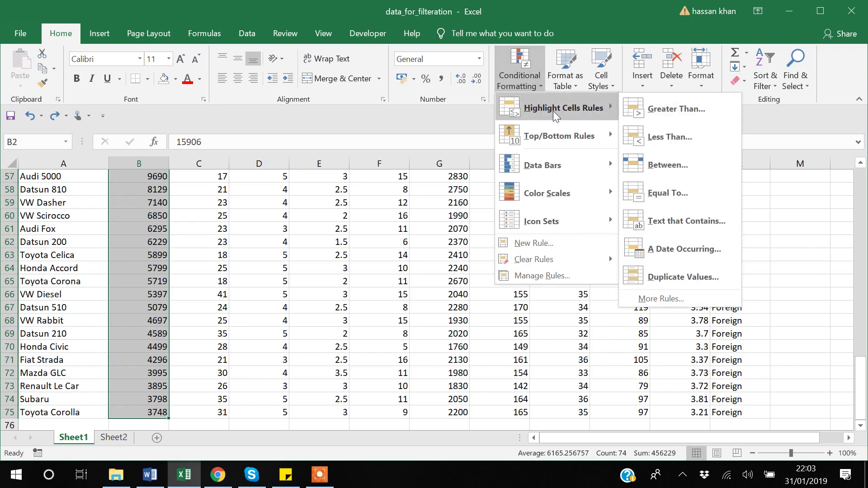
left_click(667, 108)
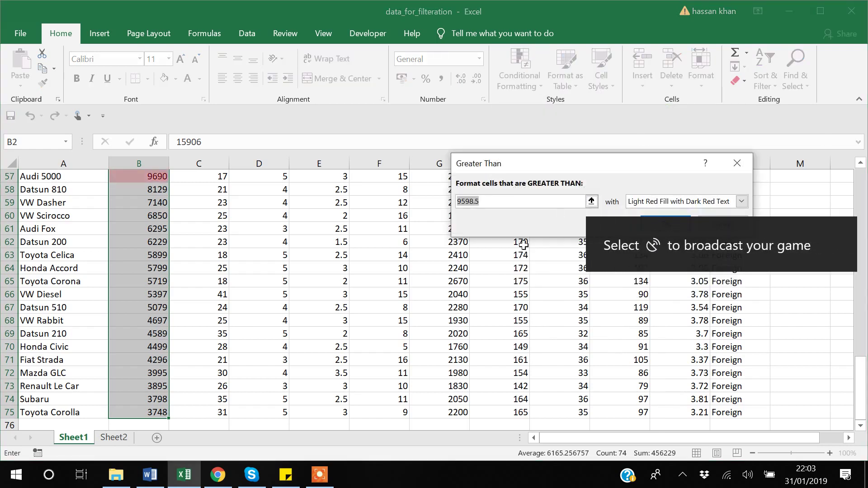
key("BackSpace")
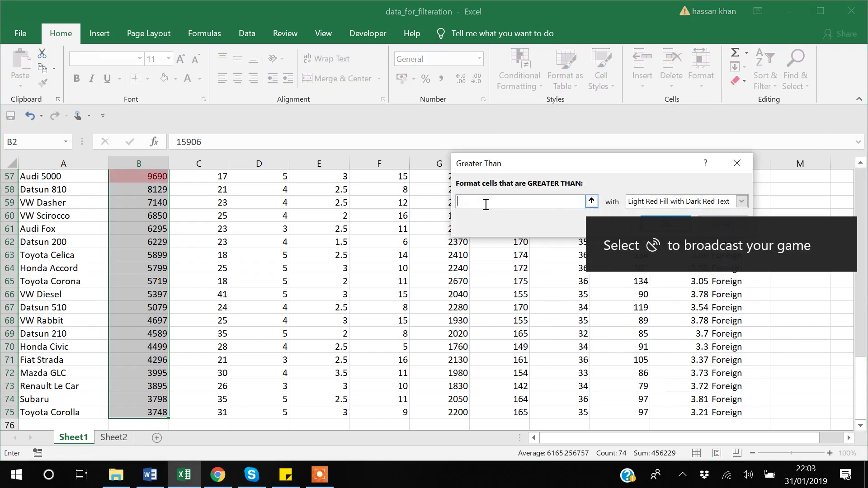
type("6000")
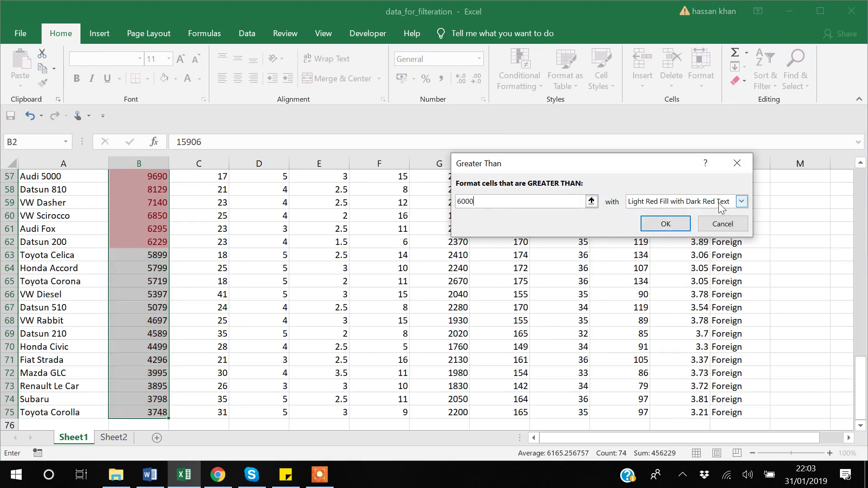
left_click(741, 203)
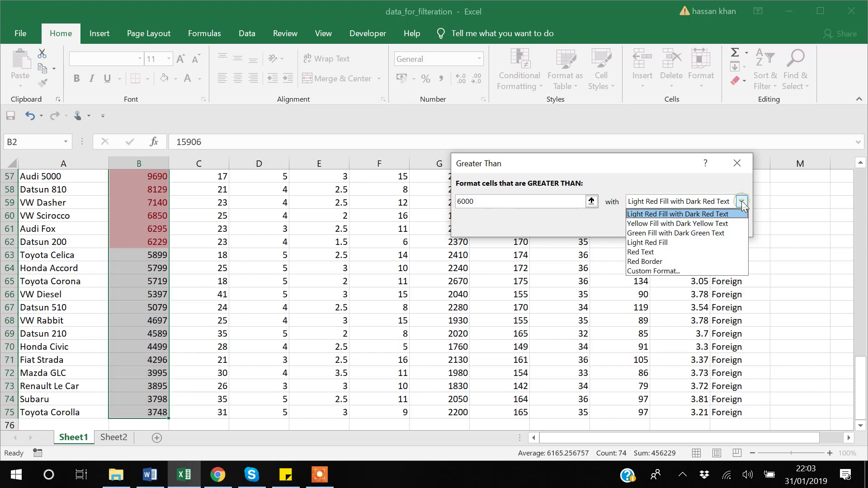
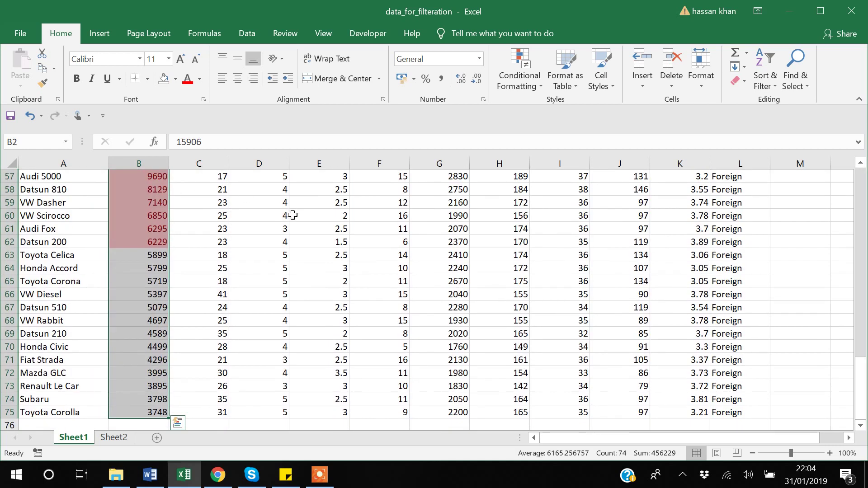
Add a Less Than rule to the prices in B2:B75 that formats values below 2000 with Green Fill with Dark Green Text.
left_click(524, 89)
mouse_move(538, 112)
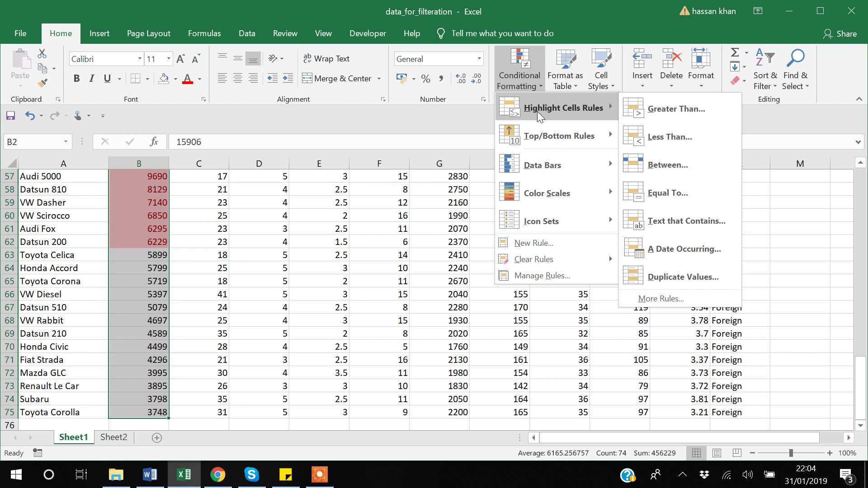
left_click(686, 141)
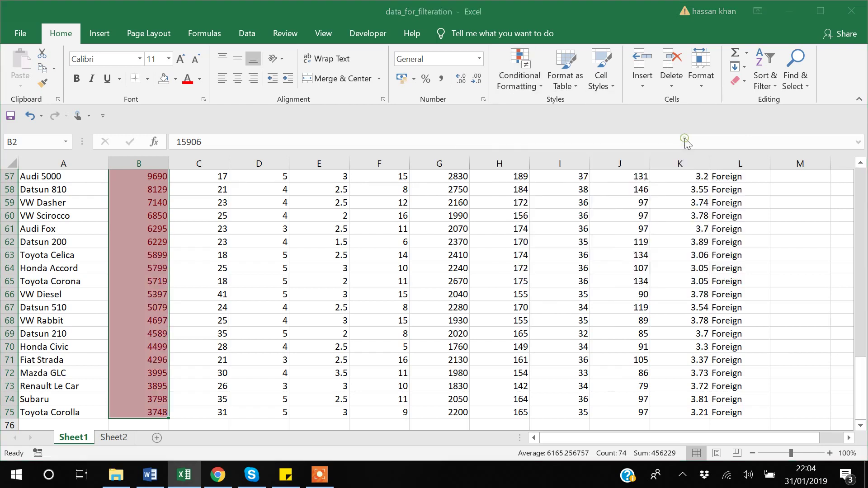
key("BackSpace")
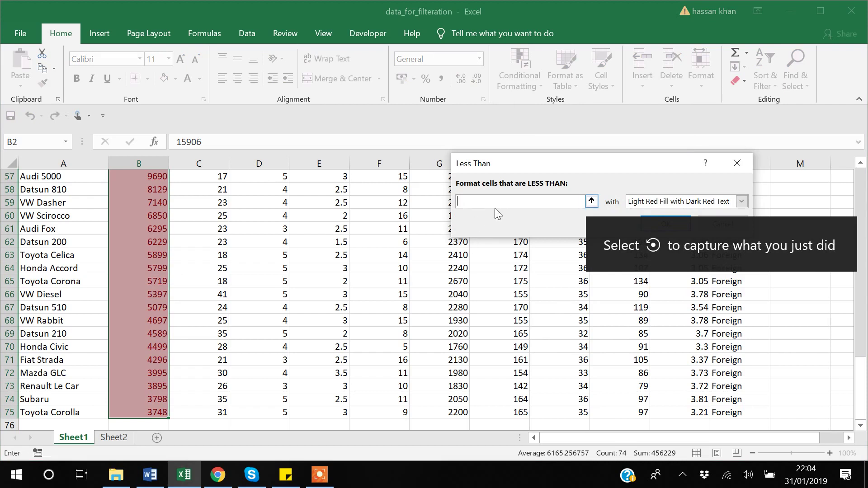
type("2000")
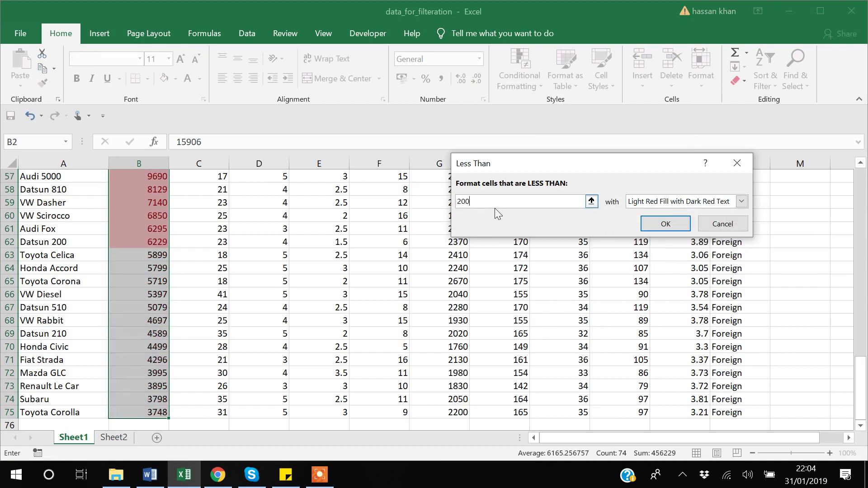
left_click(742, 203)
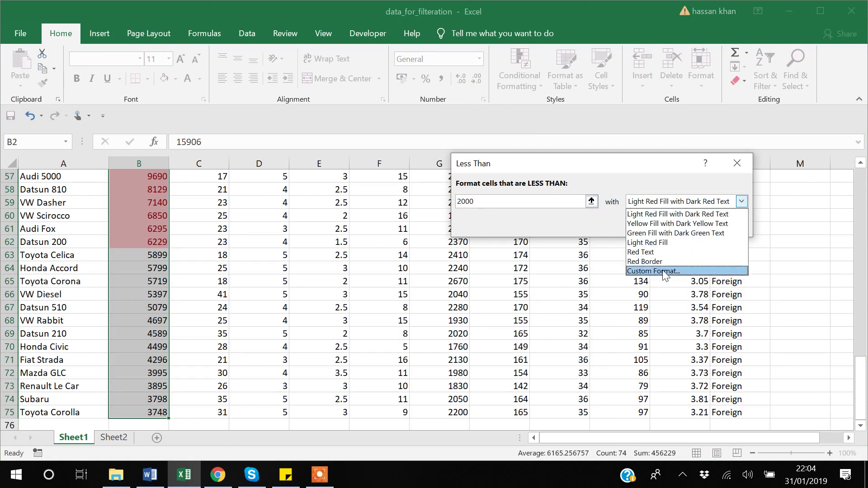
left_click(645, 235)
left_click(661, 221)
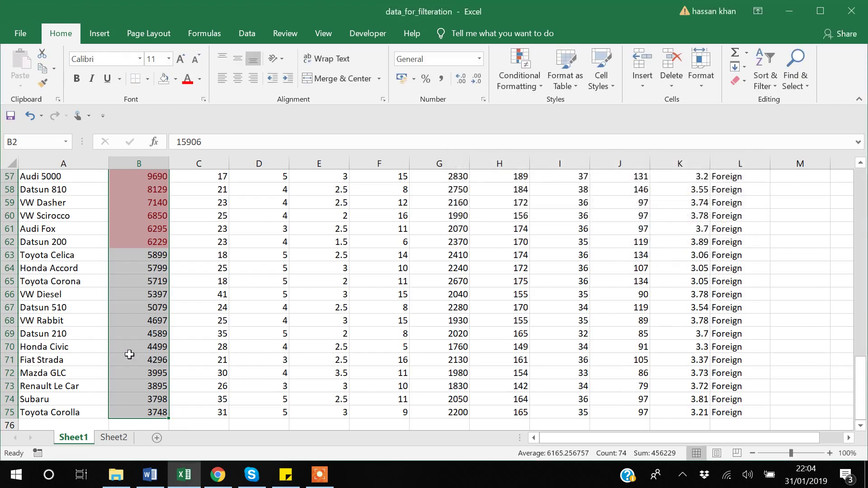
Test the Less Than rule by setting the Toyota Corolla price in B75 to 2000.
scroll(130, 355, "up", 19)
scroll(129, 355, "down", 7)
scroll(129, 355, "down", 1)
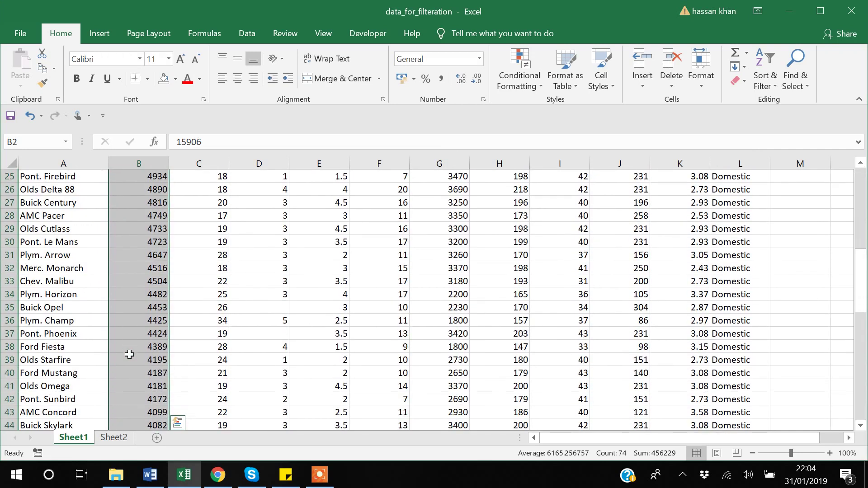
scroll(130, 354, "down", 10)
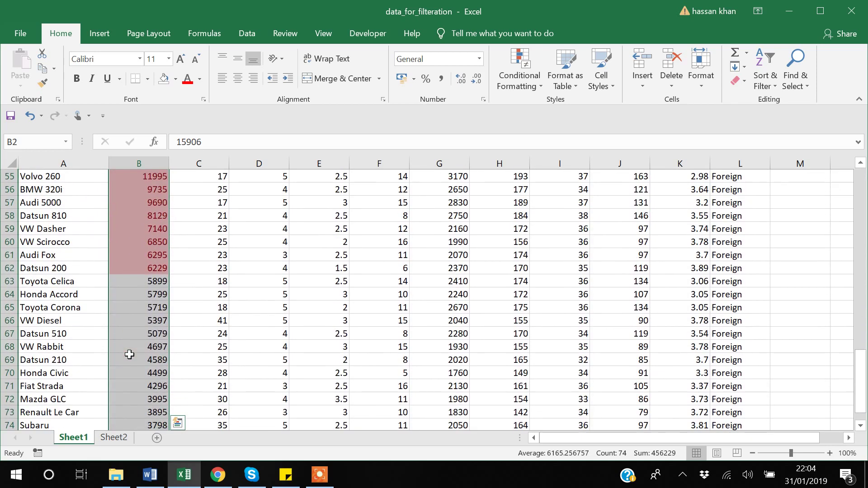
scroll(129, 354, "down", 4)
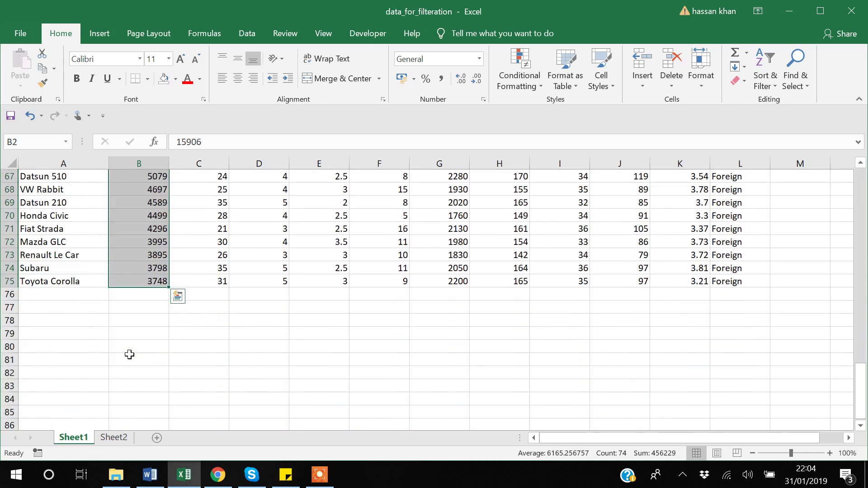
left_click(152, 283)
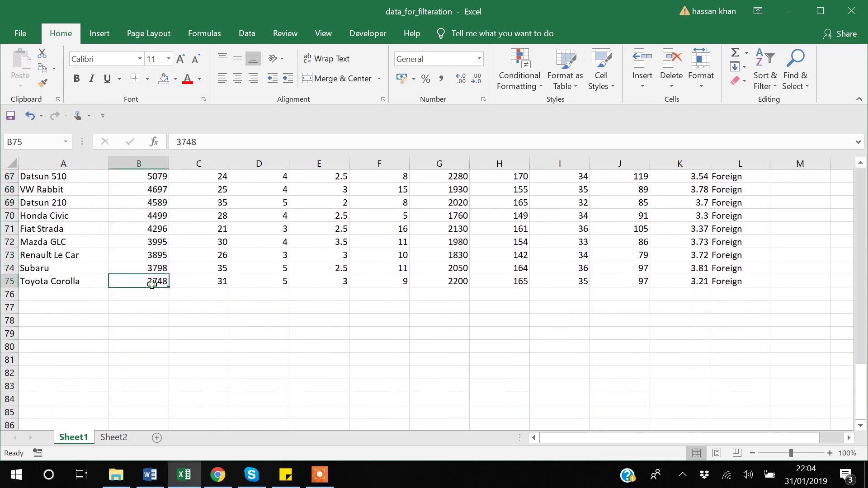
type("2000")
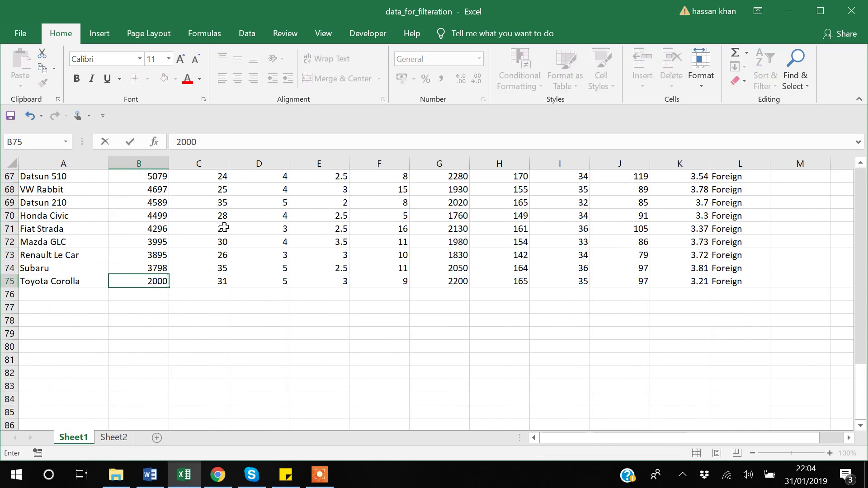
key("Return")
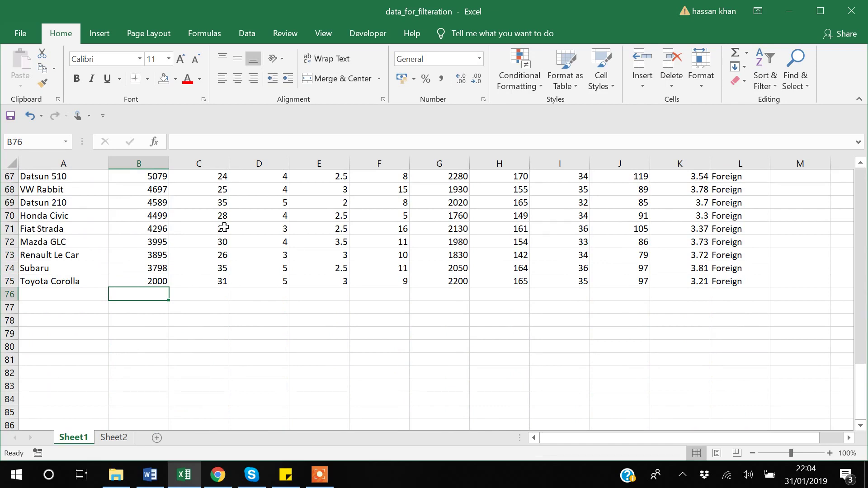
Change the Toyota Corolla price in B75 to 1500.
key("Up")
type("1500")
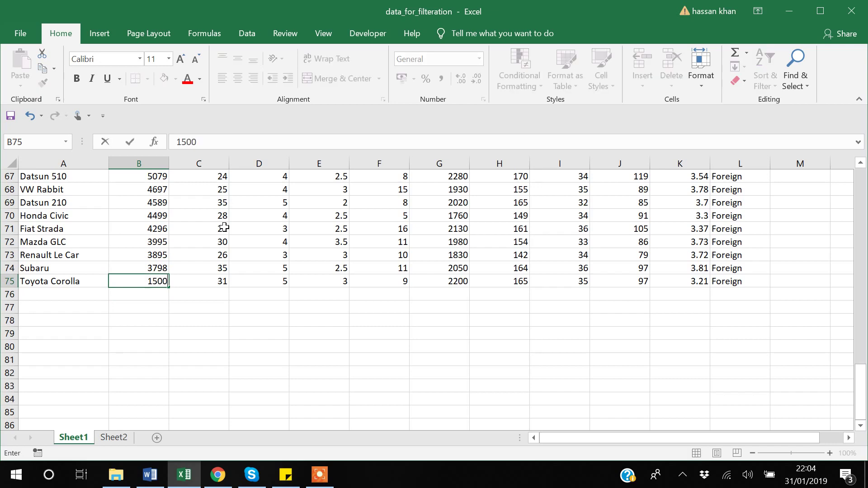
key("Return")
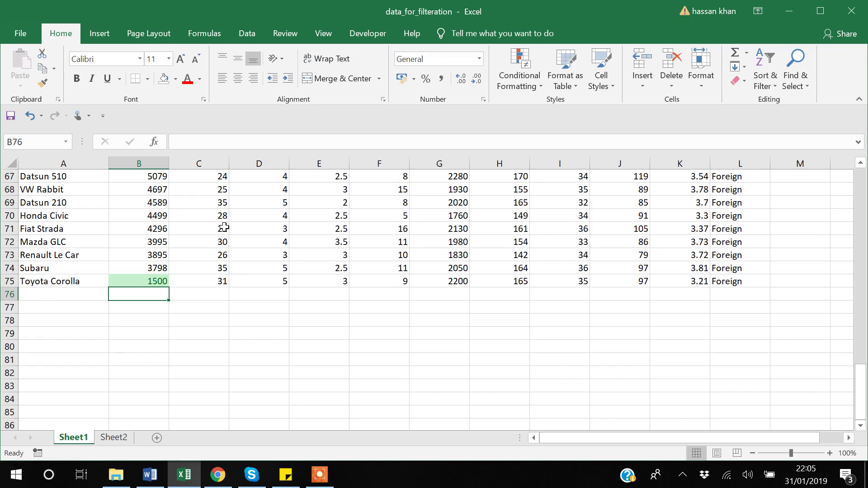
Start a Between highlight rule for the prices in B2:B75 with a lower limit of 3000.
scroll(225, 227, "up", 20)
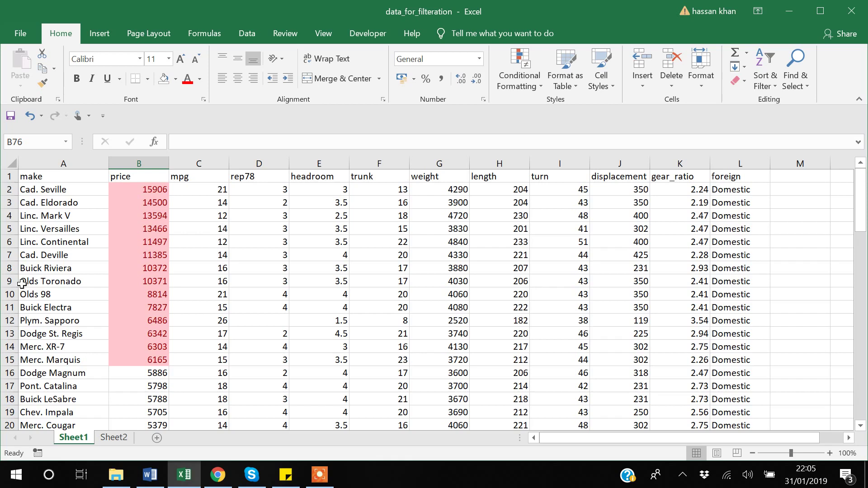
left_click(132, 194)
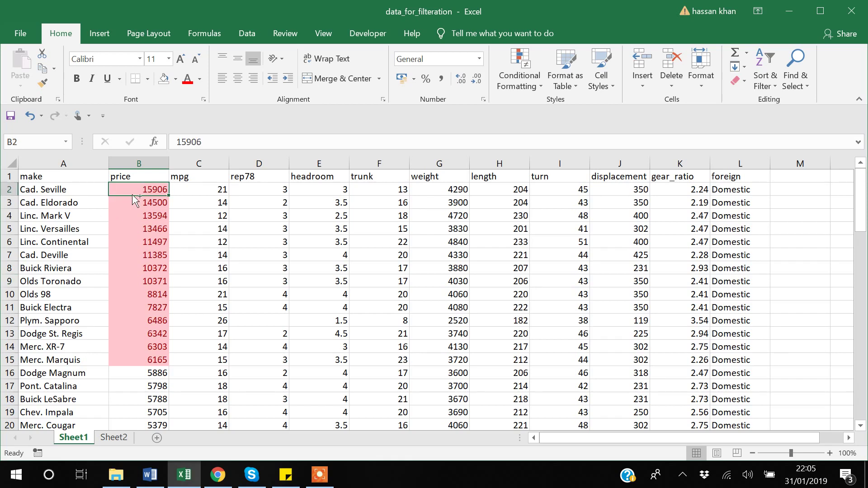
key("ctrl+shift+Down")
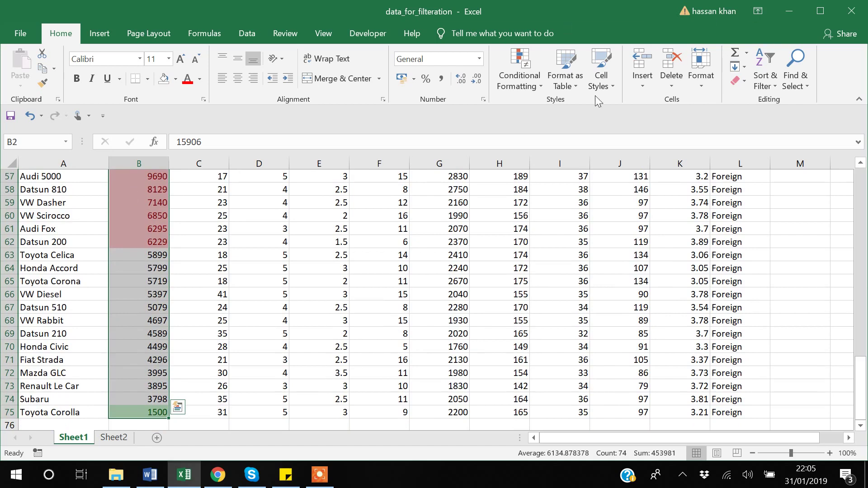
left_click(536, 84)
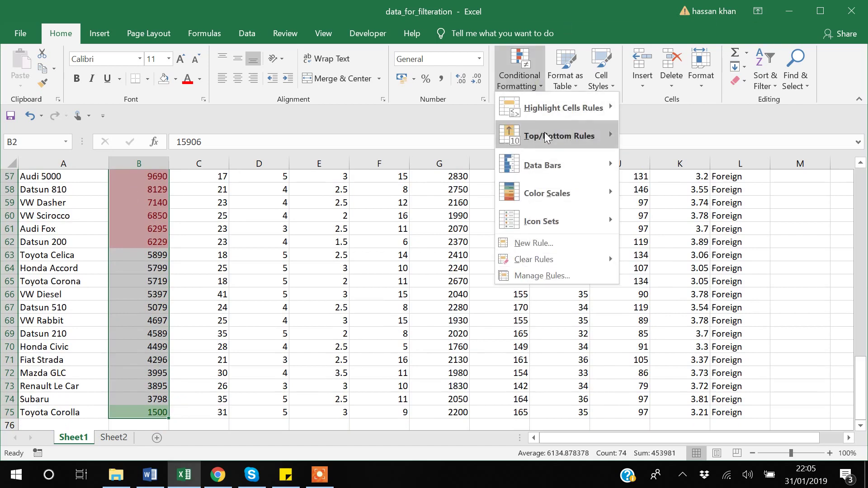
mouse_move(560, 108)
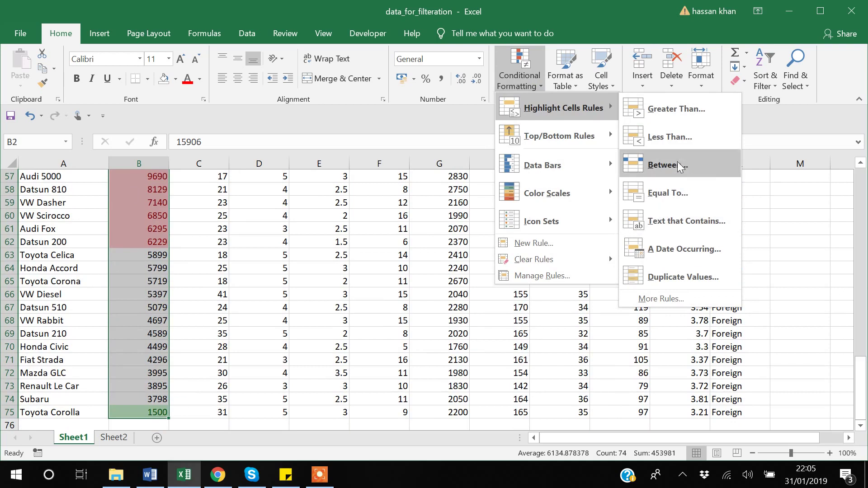
left_click(677, 165)
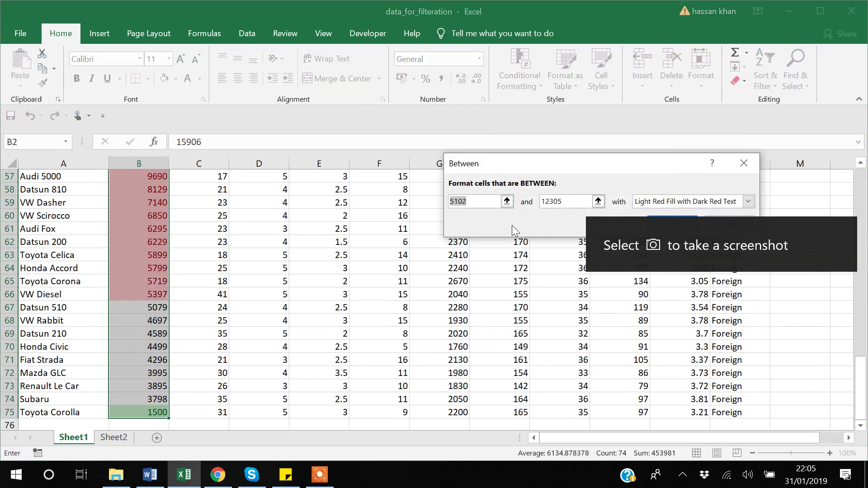
left_click(483, 204)
key("BackSpace")
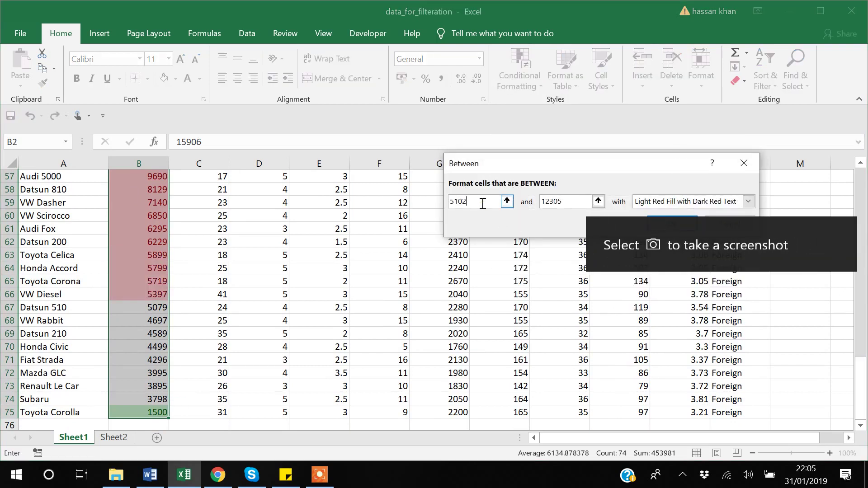
key("BackSpace")
key("BackSpace")
key("BackSpace")
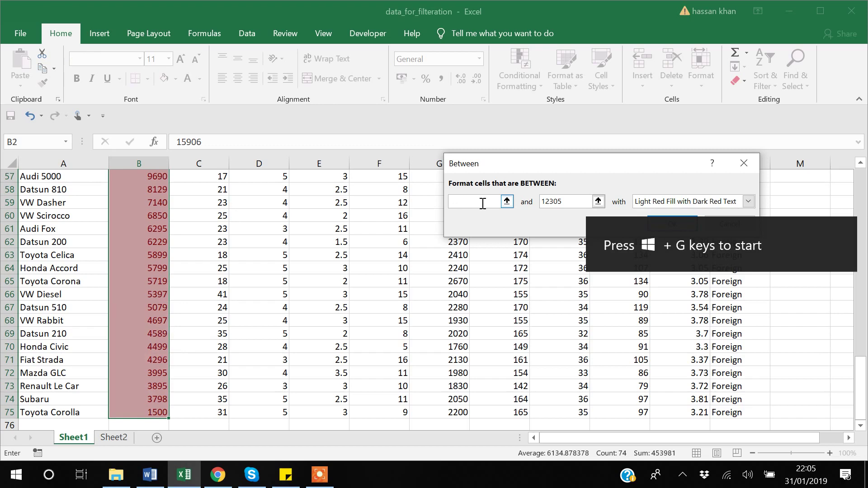
type("3000")
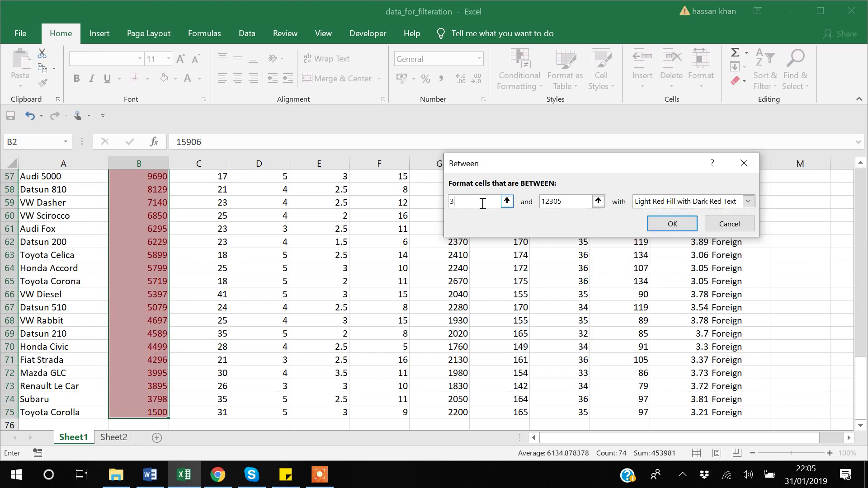
Set the Between rule's upper limit to 6000 and apply it with Yellow Fill with Dark Yellow Text.
double_click(564, 201)
type("1")
key("BackSpace")
type("6000")
left_click(747, 201)
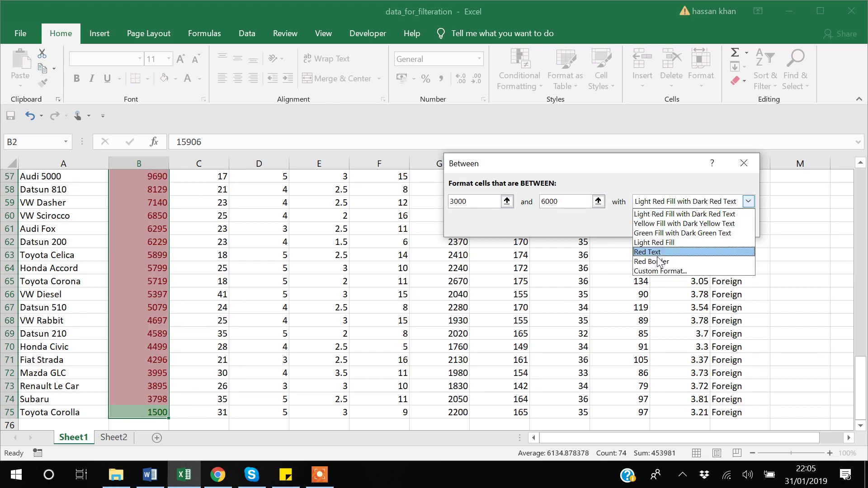
left_click(656, 223)
left_click(675, 225)
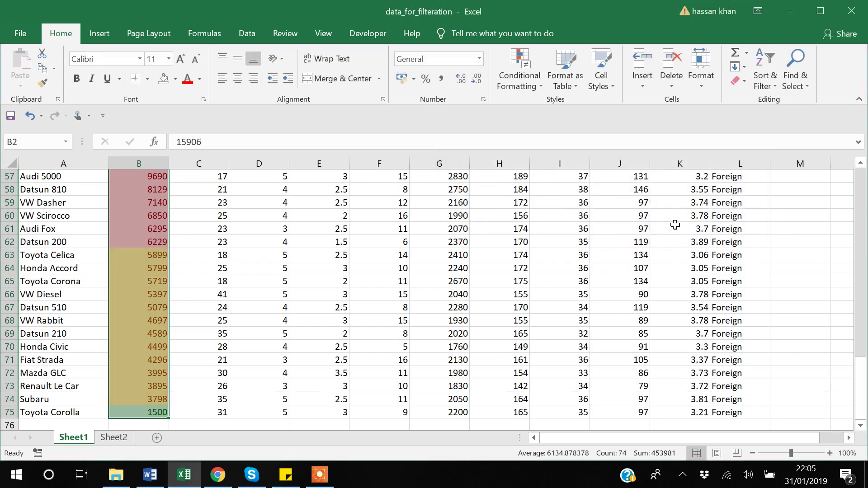
Deselect the prices and examine the colour highlighting in the price column throughout the car list.
left_click(262, 334)
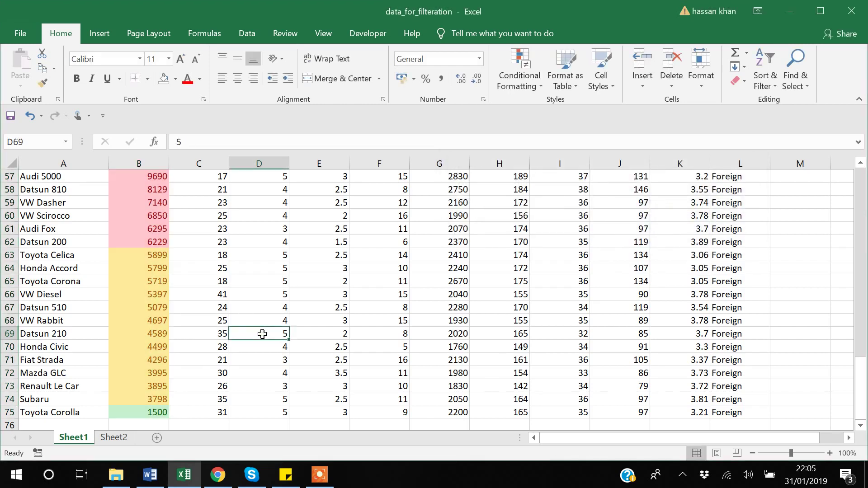
scroll(262, 334, "down", 7)
scroll(262, 334, "up", 11)
scroll(263, 333, "up", 2)
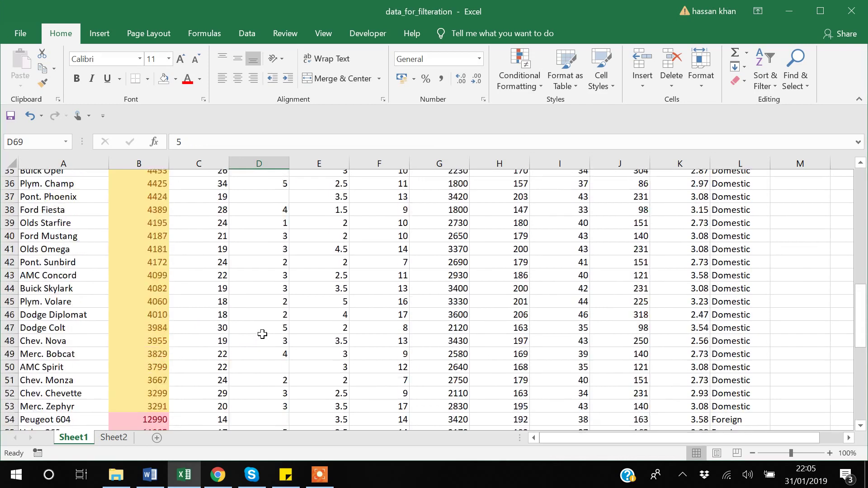
scroll(262, 334, "up", 13)
scroll(262, 334, "down", 14)
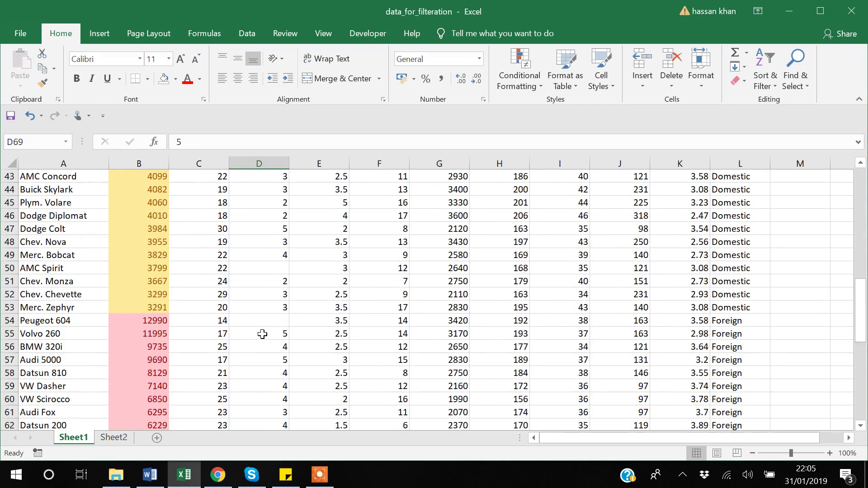
scroll(262, 334, "up", 14)
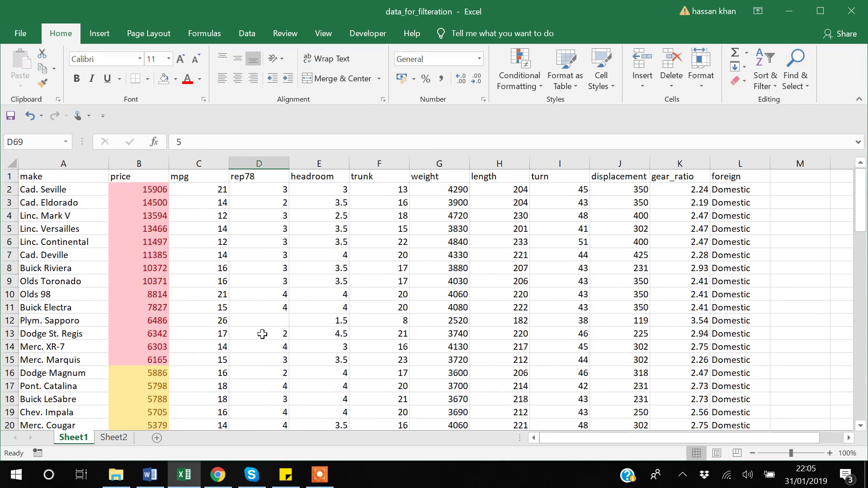